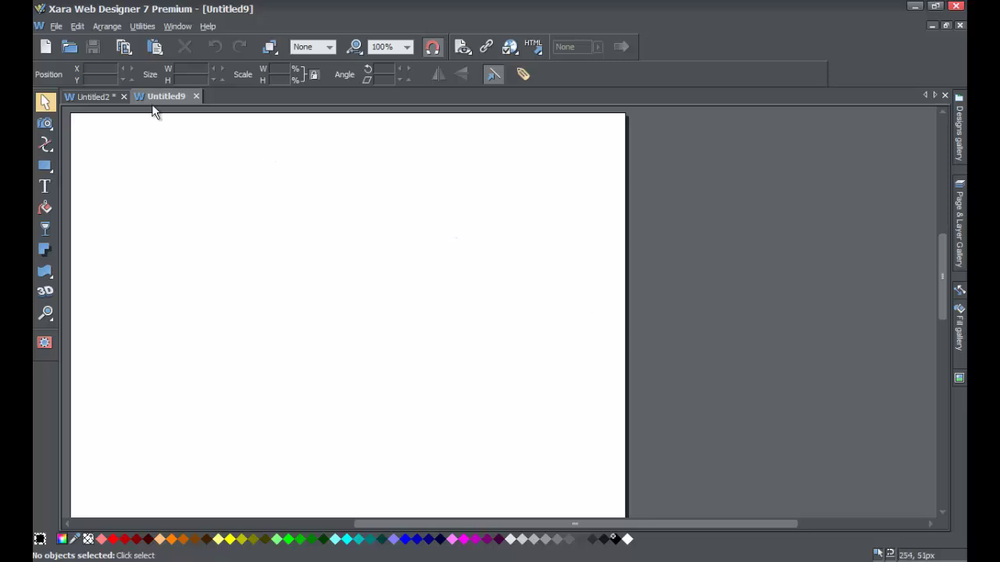
Open Page Options to show Untitled9's Page Size settings and move the dialog over the page.
{"action": "left_click", "coordinate": [57, 27]}
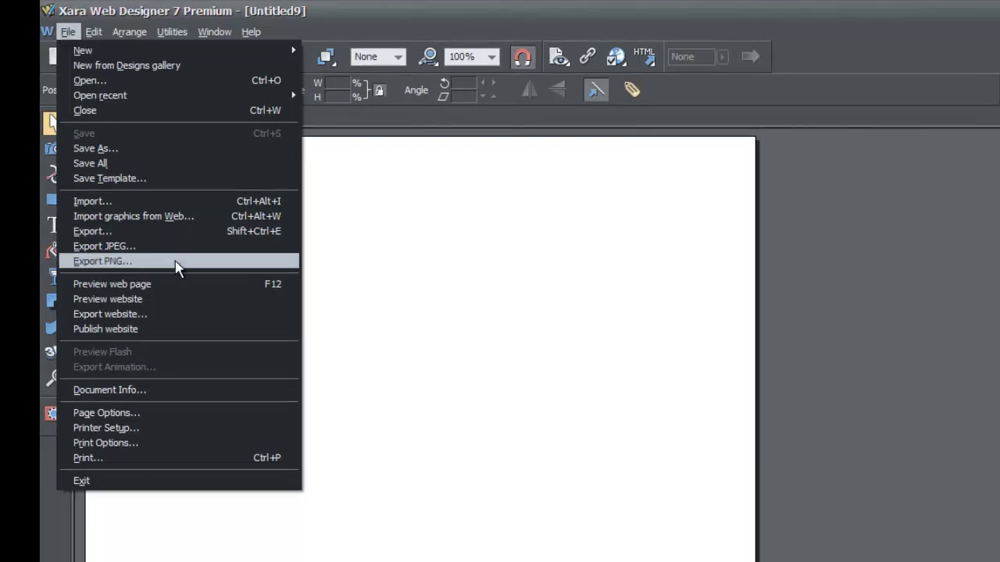
{"action": "left_click", "coordinate": [195, 425]}
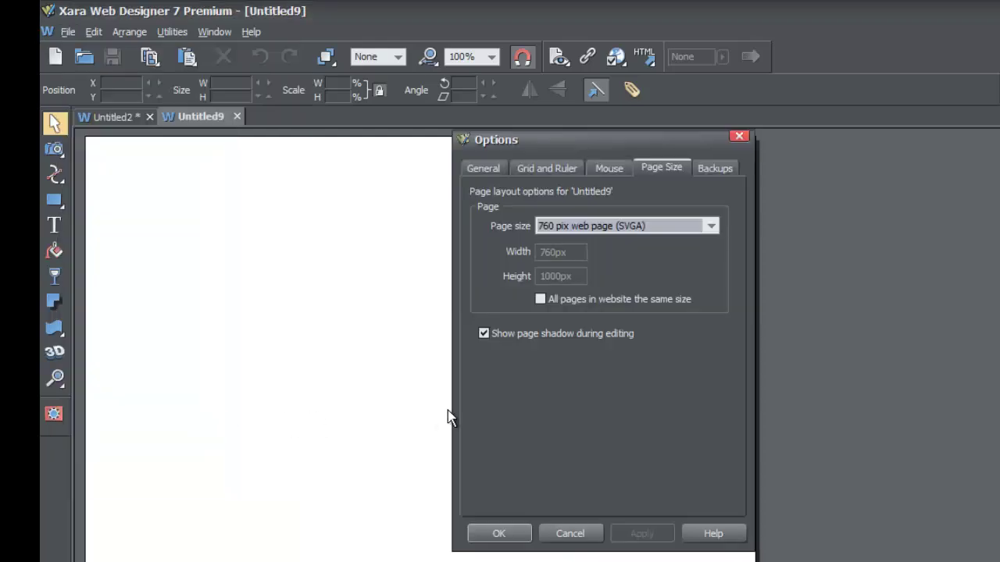
{"action": "left_click_drag", "start_coordinate": [647, 138], "coordinate": [559, 160]}
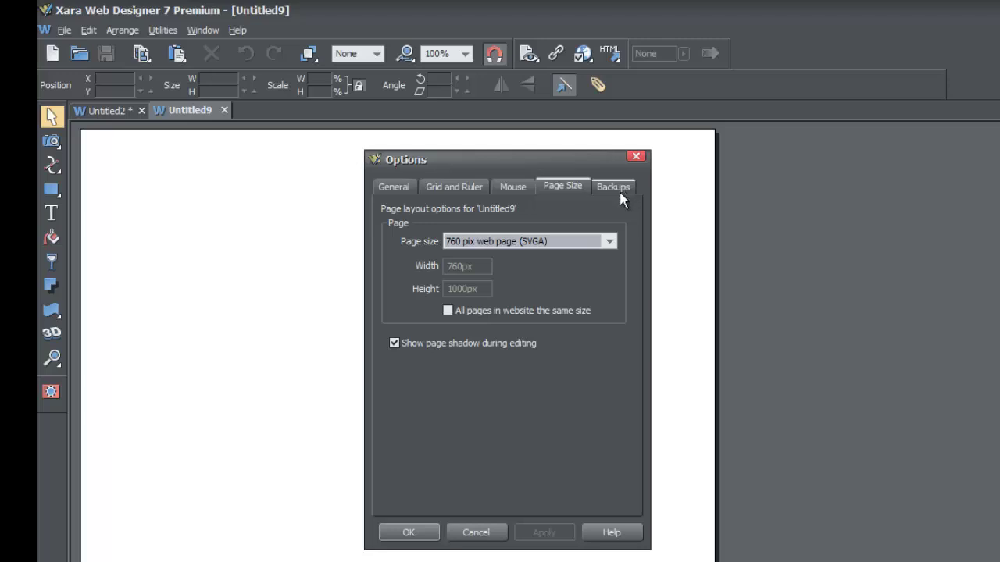
On the Backups tab, change the 'Backup open documents every' interval to 15, then reselect it.
{"action": "left_click", "coordinate": [623, 188]}
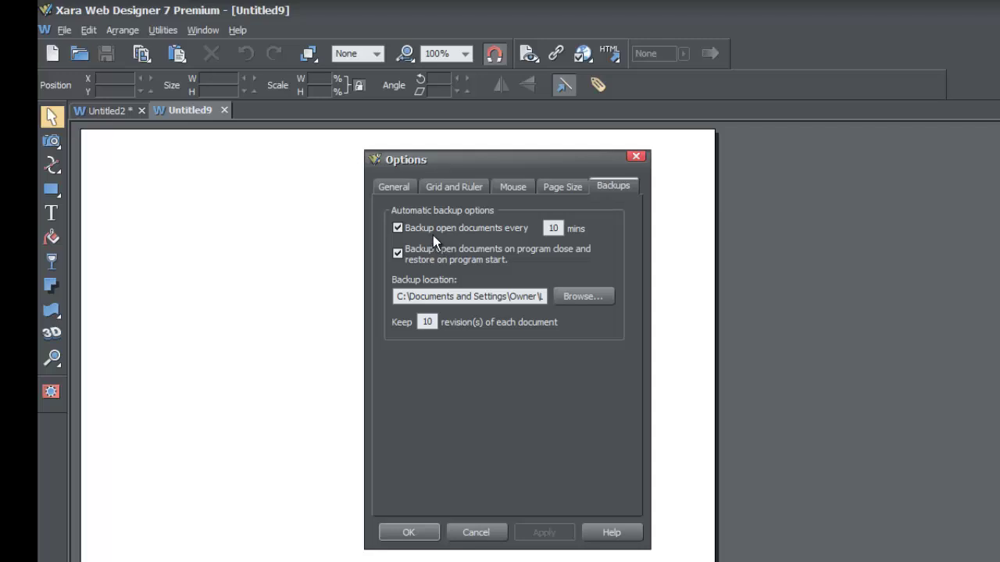
{"action": "double_click", "coordinate": [553, 228]}
{"action": "left_click", "coordinate": [563, 231]}
{"action": "double_click", "coordinate": [556, 227]}
{"action": "left_click", "coordinate": [558, 227]}
{"action": "double_click", "coordinate": [558, 228]}
{"action": "type", "text": "15"}
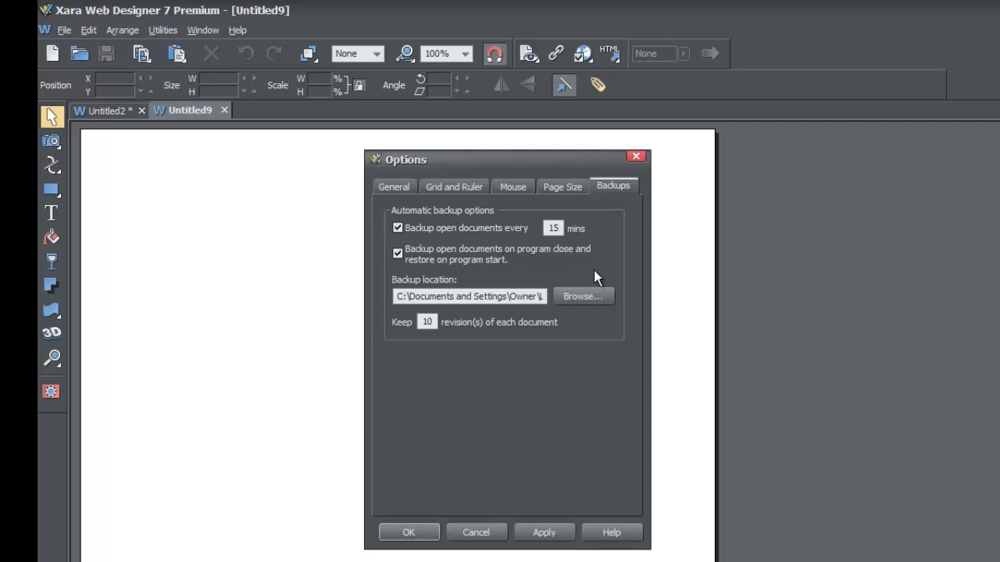
{"action": "double_click", "coordinate": [546, 227]}
Apply the 10-minute automatic backup settings.
{"action": "left_click", "coordinate": [551, 535]}
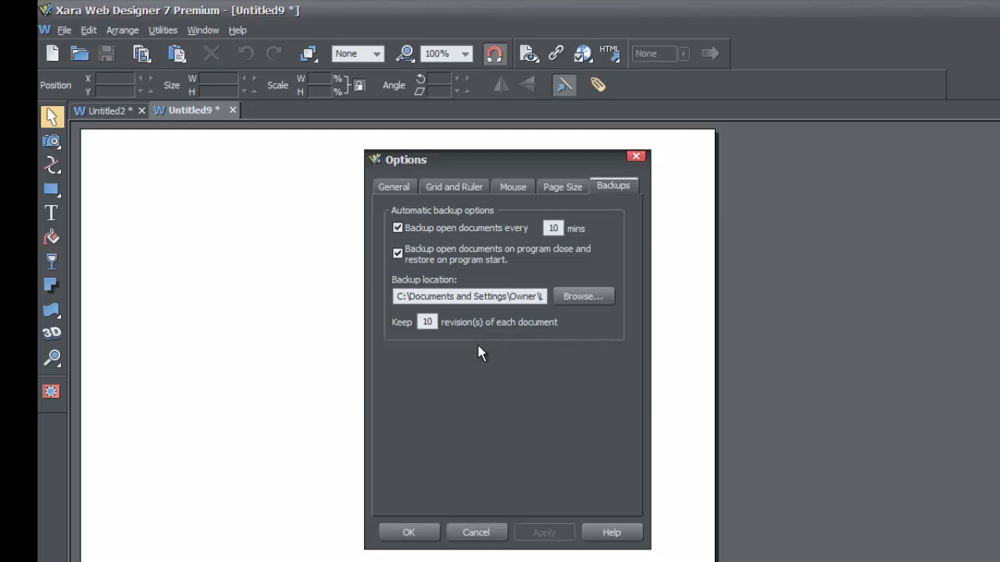
Close the Options dialog with OK, keeping the backup settings, and open the File menu.
{"action": "left_click", "coordinate": [408, 534]}
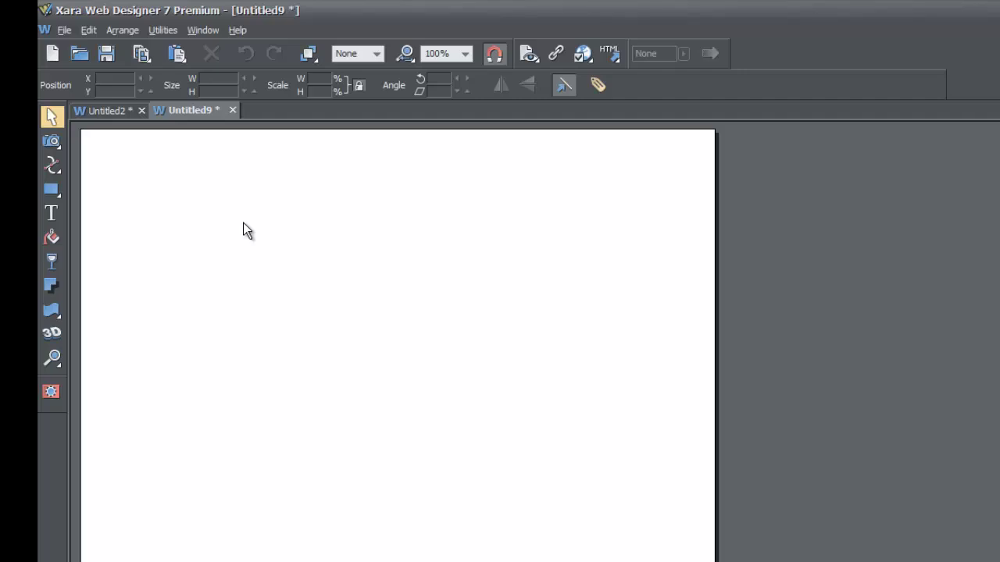
{"action": "left_click", "coordinate": [62, 30]}
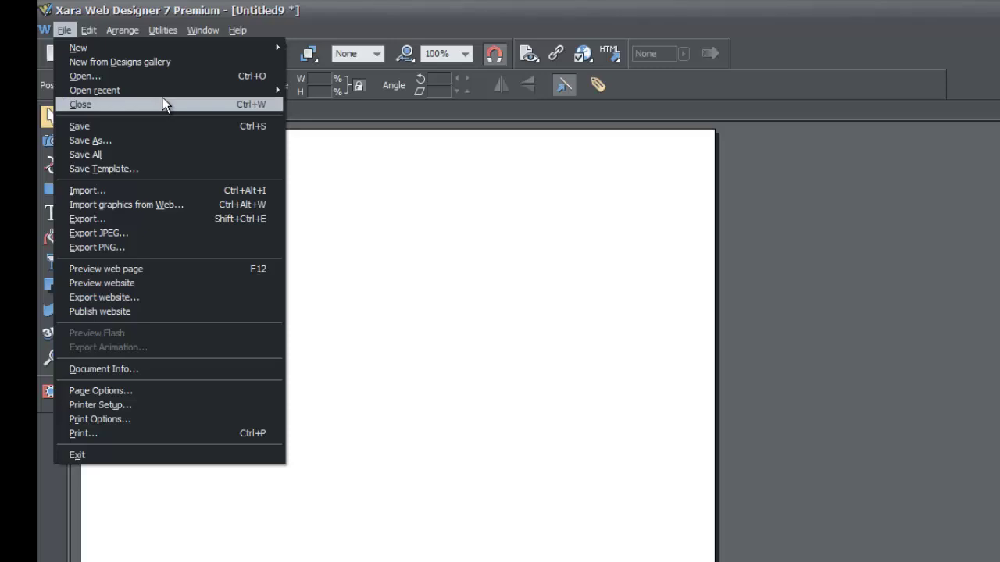
Browse the Backups folder through File > Open recent > Backups.
{"action": "mouse_move", "coordinate": [164, 94]}
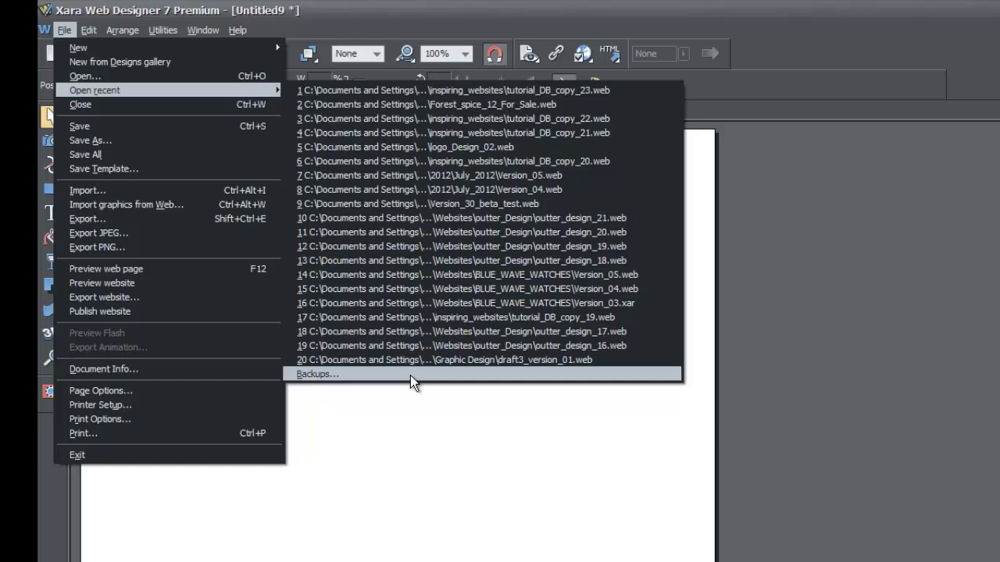
{"action": "left_click", "coordinate": [351, 371]}
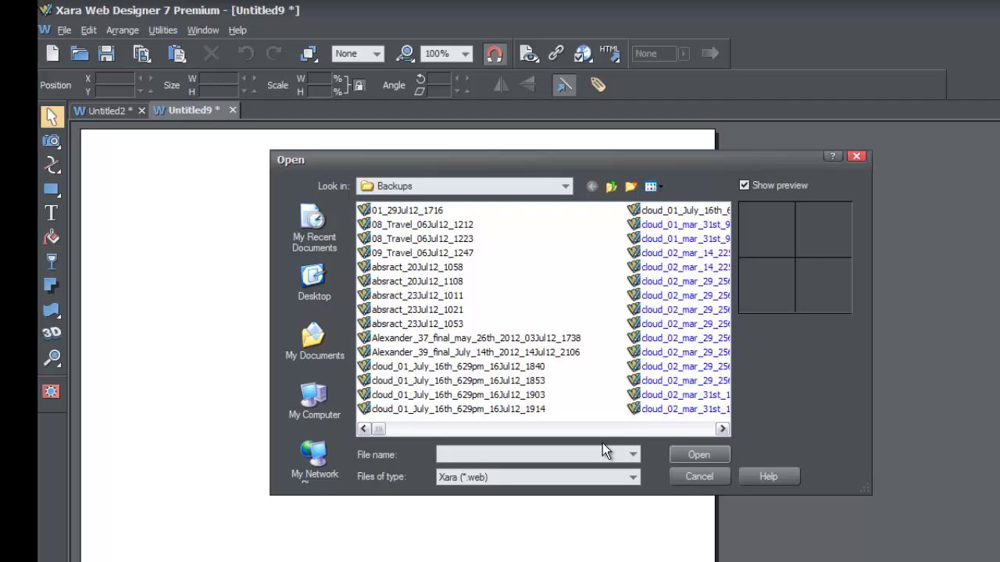
Scroll the file list and preview backups Untitled1_31Jul12_1927, 1917 and 1903.
{"action": "left_click", "coordinate": [720, 430]}
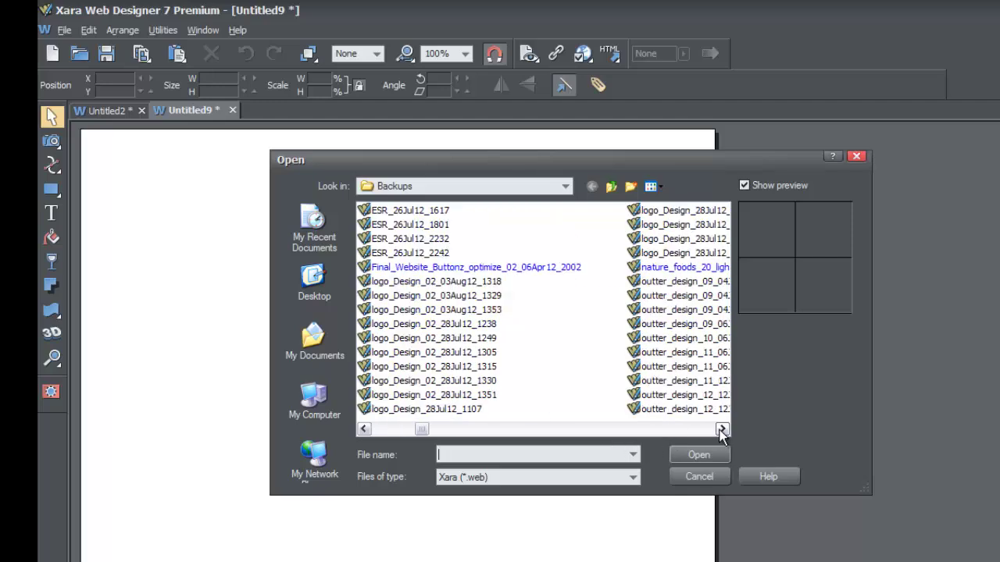
{"action": "left_click", "coordinate": [720, 429]}
{"action": "left_click", "coordinate": [721, 430]}
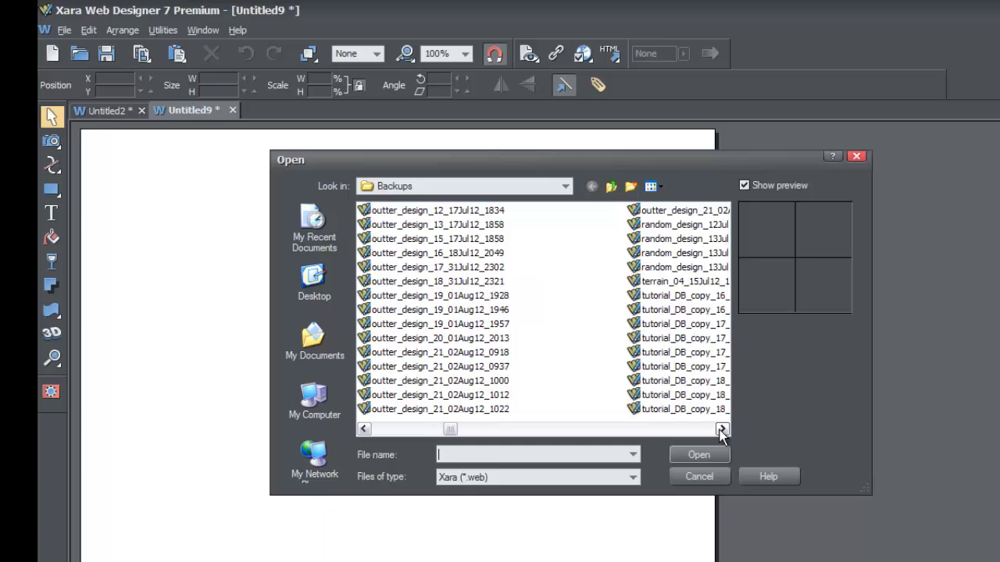
{"action": "left_click", "coordinate": [720, 430]}
{"action": "left_click", "coordinate": [720, 430]}
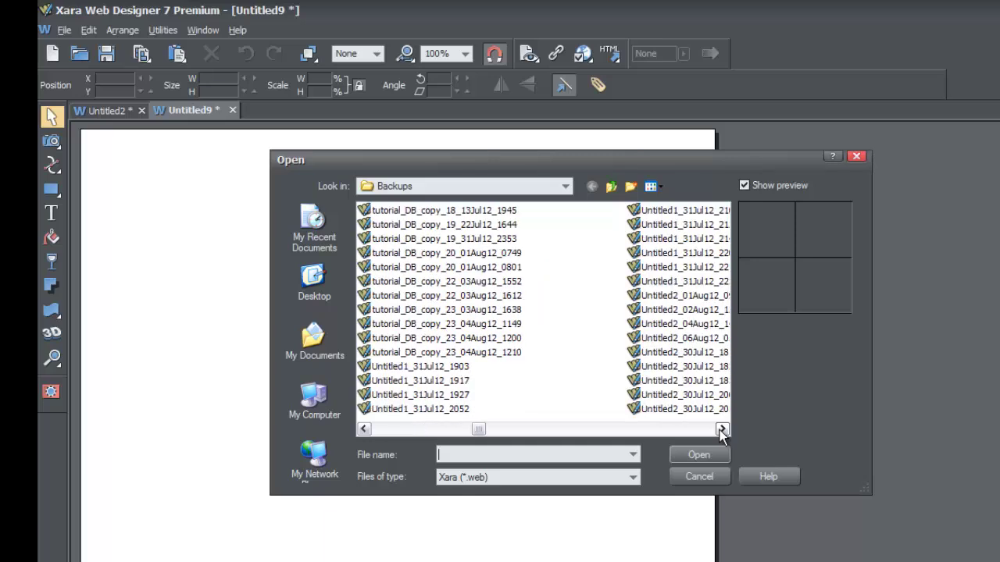
{"action": "left_click", "coordinate": [422, 395]}
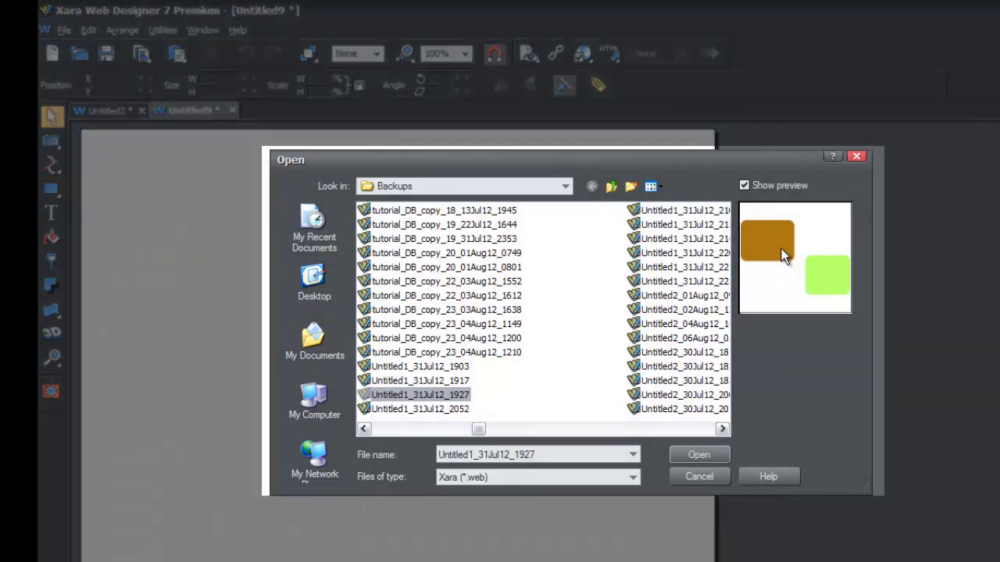
{"action": "left_click", "coordinate": [431, 382]}
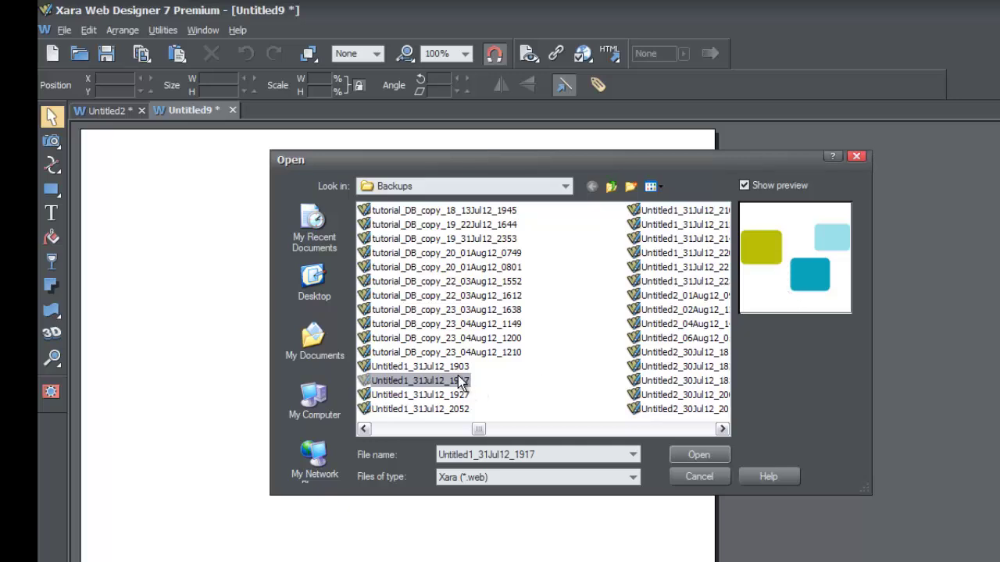
{"action": "key", "text": "Up"}
{"action": "left_click", "coordinate": [452, 383]}
{"action": "key", "text": "Up"}
{"action": "left_click", "coordinate": [448, 383]}
Compare backups 1927 and 2052, then open Untitled1_31Jul12_1917.
{"action": "left_click", "coordinate": [450, 398]}
{"action": "left_click", "coordinate": [451, 409]}
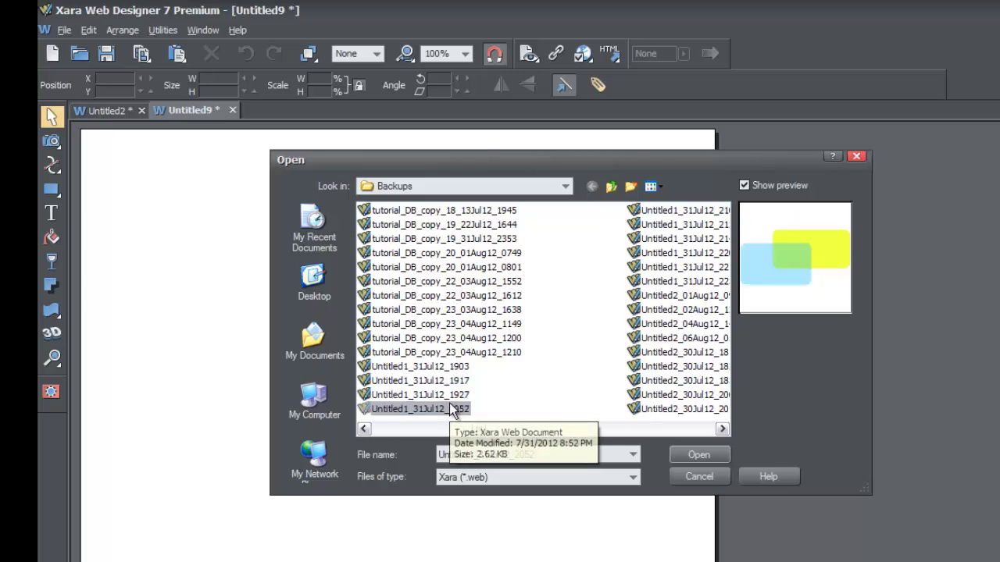
{"action": "left_click", "coordinate": [447, 395]}
{"action": "left_click", "coordinate": [445, 383]}
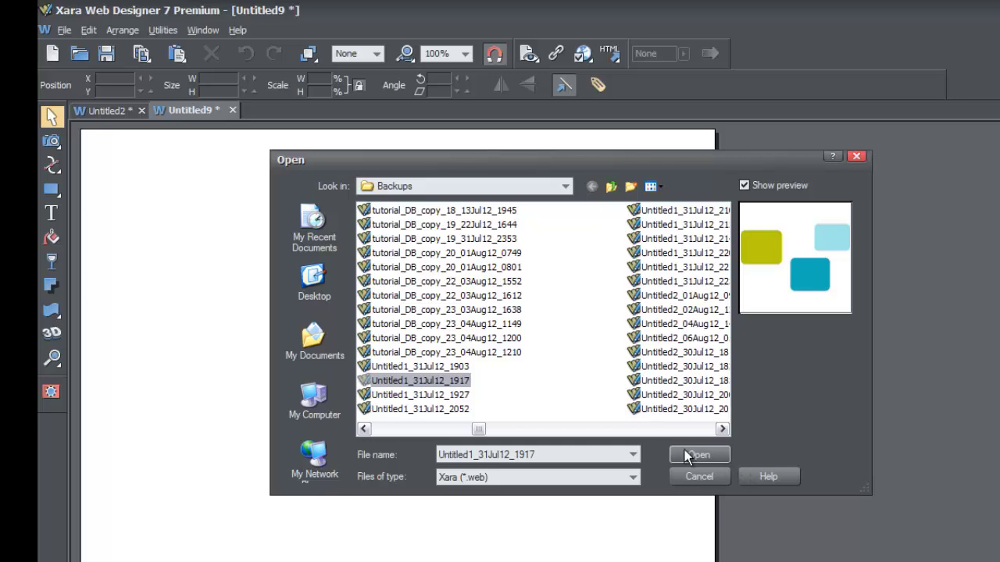
{"action": "left_click", "coordinate": [432, 396]}
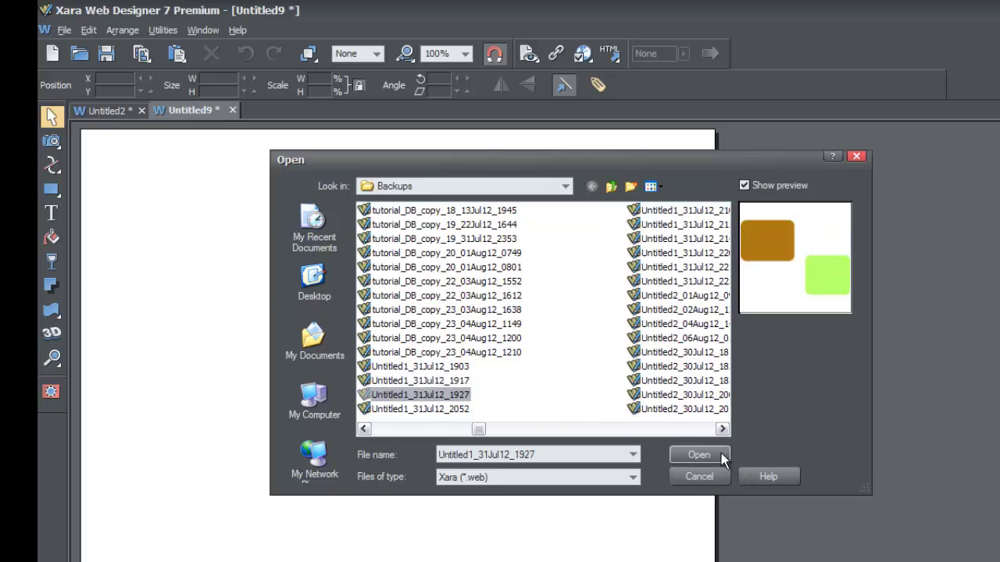
{"action": "left_click", "coordinate": [454, 382]}
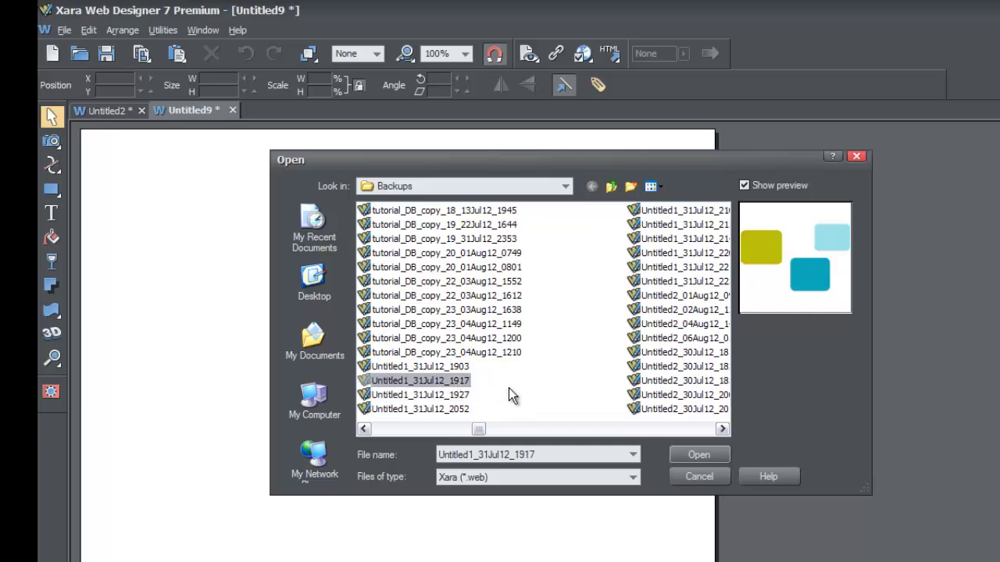
{"action": "left_click", "coordinate": [697, 453]}
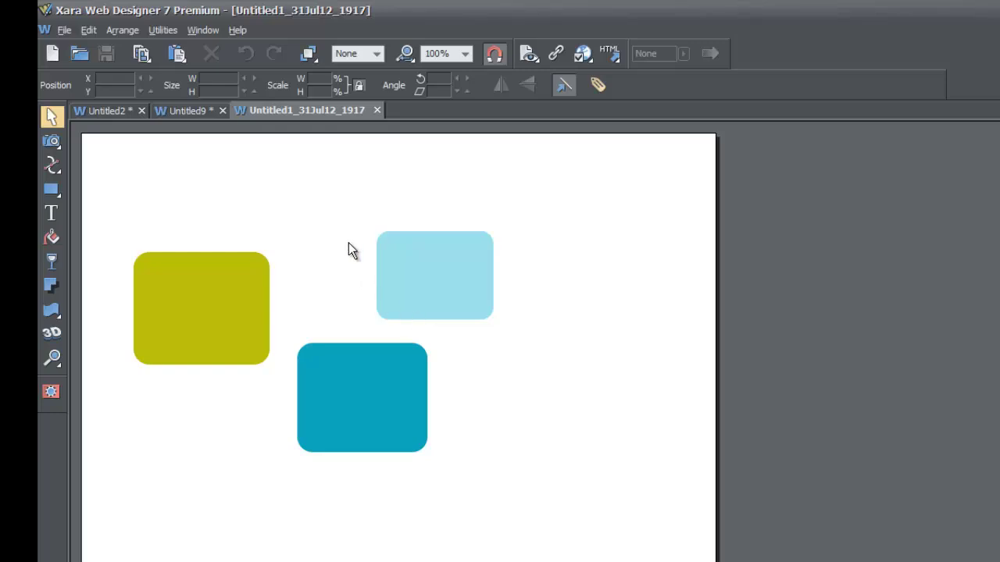
Close the backup document Untitled1_31Jul12_1917, returning to the blank Untitled9 page.
{"action": "left_click", "coordinate": [377, 110]}
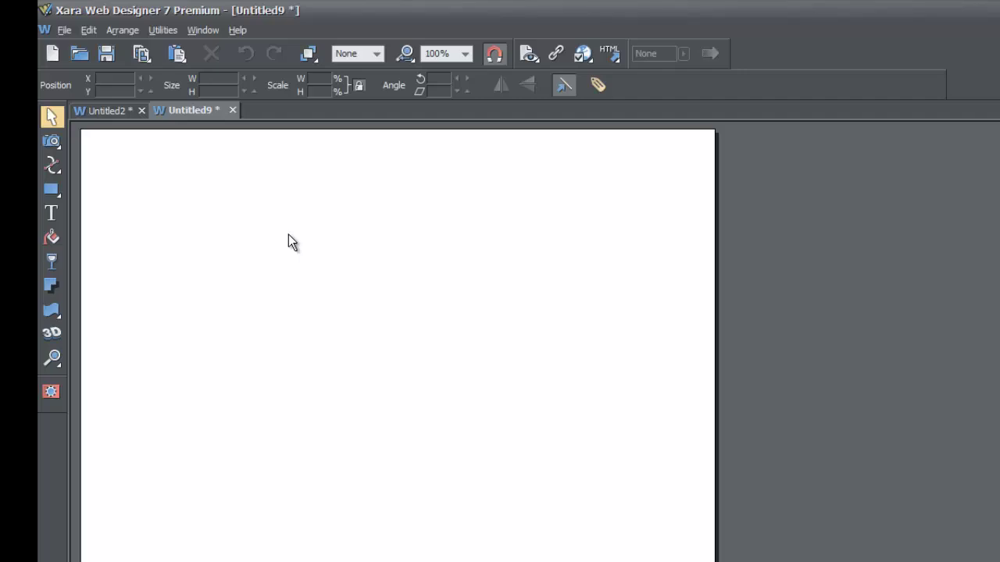
Draw a rounded rectangle near the page's upper left and fill it green.
{"action": "left_click", "coordinate": [51, 189]}
{"action": "left_click_drag", "start_coordinate": [173, 212], "coordinate": [364, 327]}
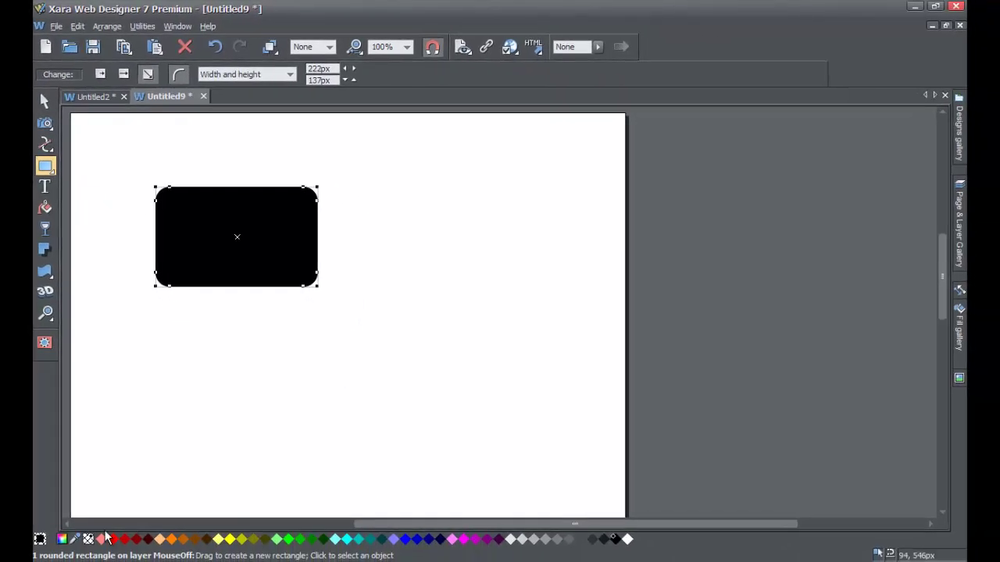
{"action": "left_click", "coordinate": [62, 539]}
{"action": "left_click_drag", "start_coordinate": [485, 302], "coordinate": [461, 266]}
{"action": "left_click_drag", "start_coordinate": [454, 351], "coordinate": [465, 352]}
Draw a second rounded rectangle below it, fill it blue, and return to the Selector tool.
{"action": "left_click_drag", "start_coordinate": [212, 350], "coordinate": [351, 422]}
{"action": "left_click_drag", "start_coordinate": [504, 353], "coordinate": [525, 354]}
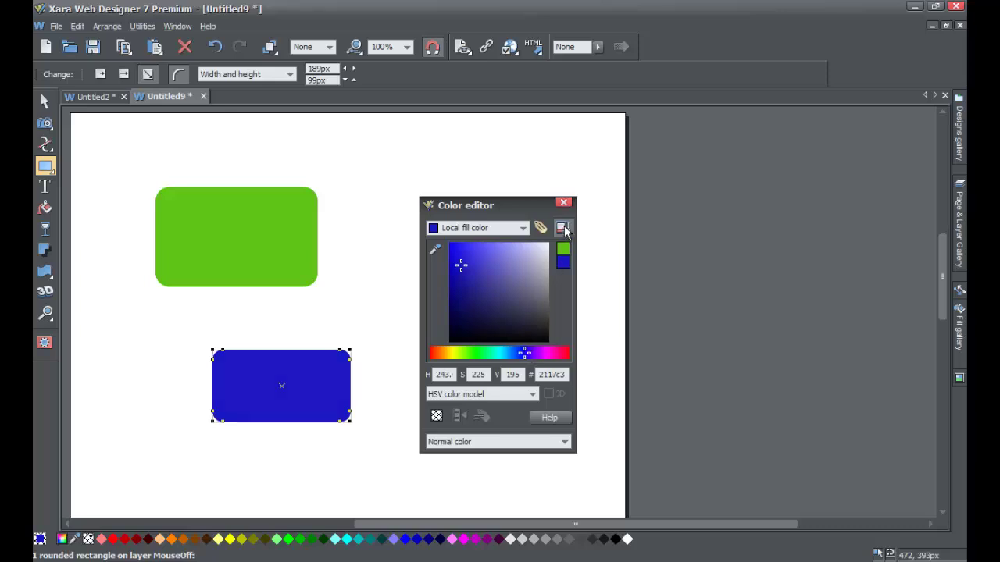
{"action": "left_click", "coordinate": [564, 202]}
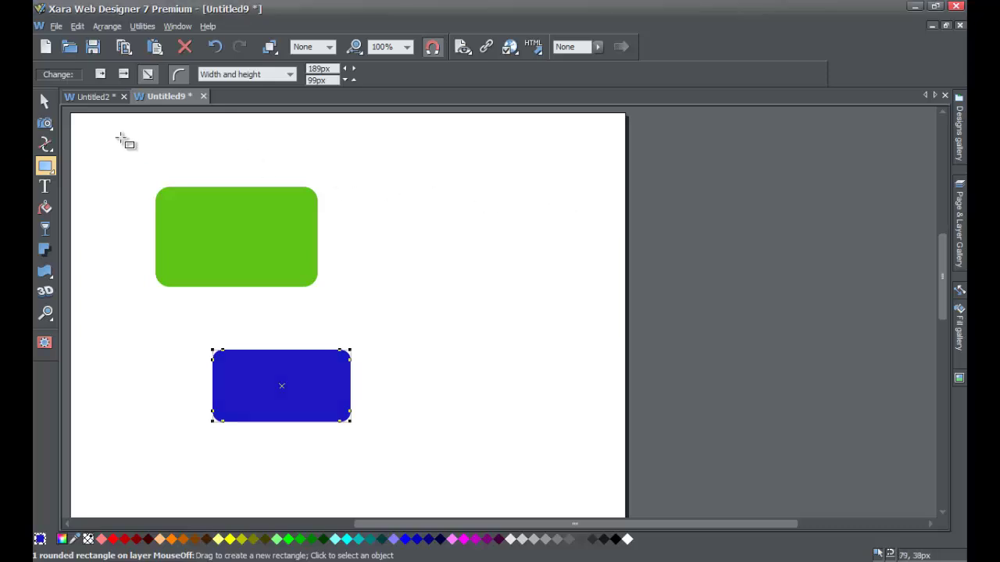
{"action": "left_click", "coordinate": [43, 102]}
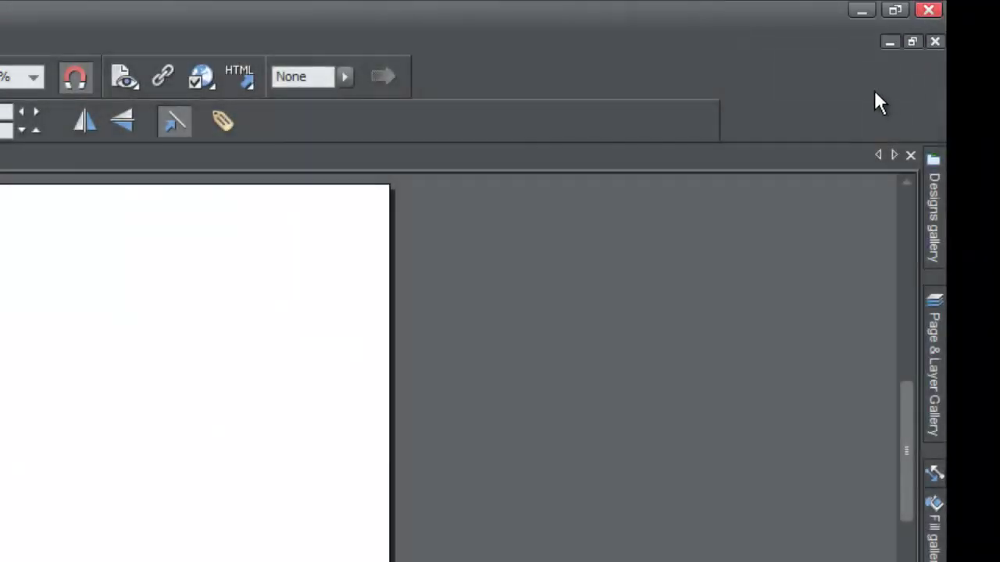
Try closing Untitled9 but cancel the Closing Document prompt, leaving it unsaved.
{"action": "left_click", "coordinate": [935, 43]}
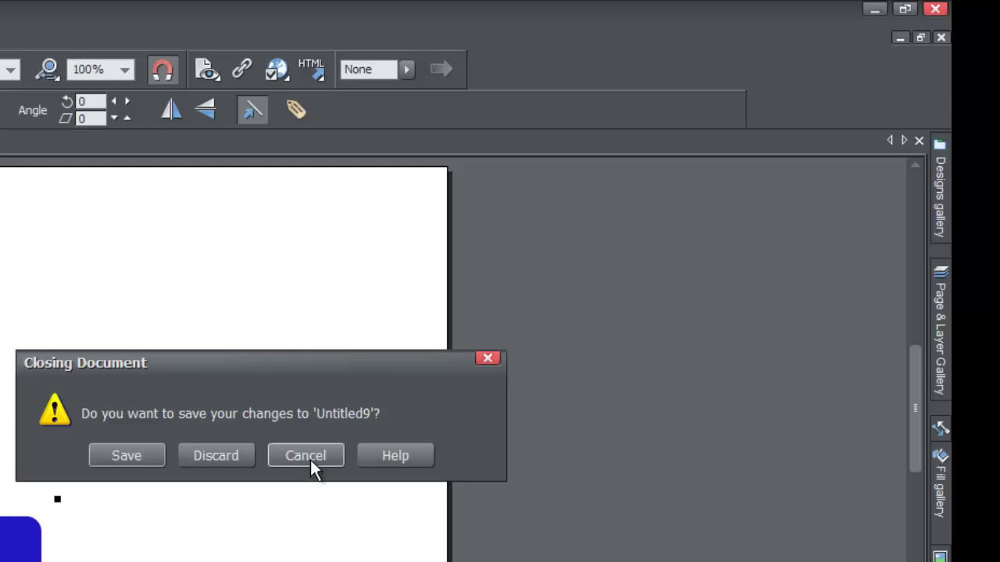
{"action": "left_click", "coordinate": [306, 456]}
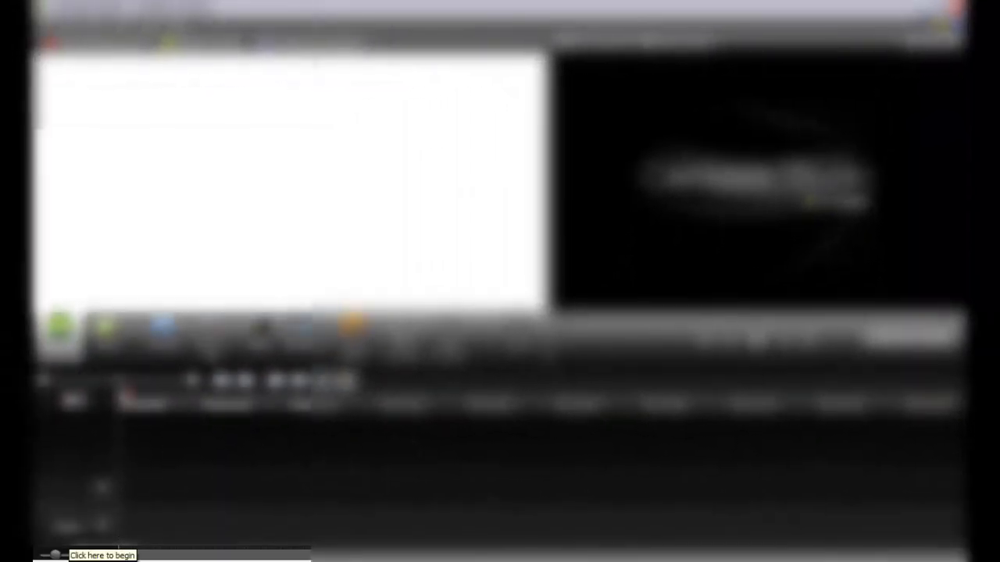
Relaunch Xara Web Designer 7 Premium from the Windows Start menu.
{"action": "left_click", "coordinate": [51, 555]}
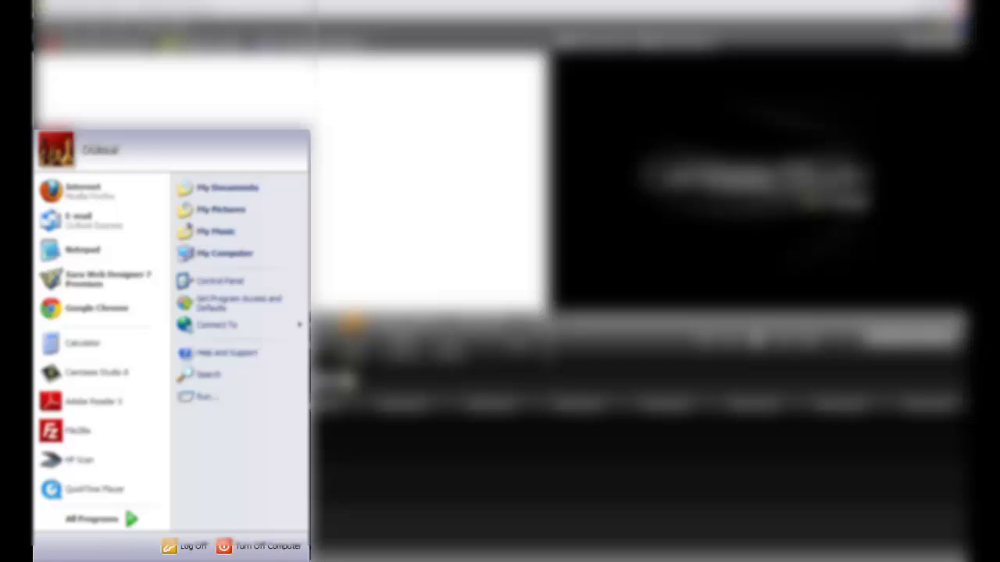
{"action": "left_click", "coordinate": [113, 278]}
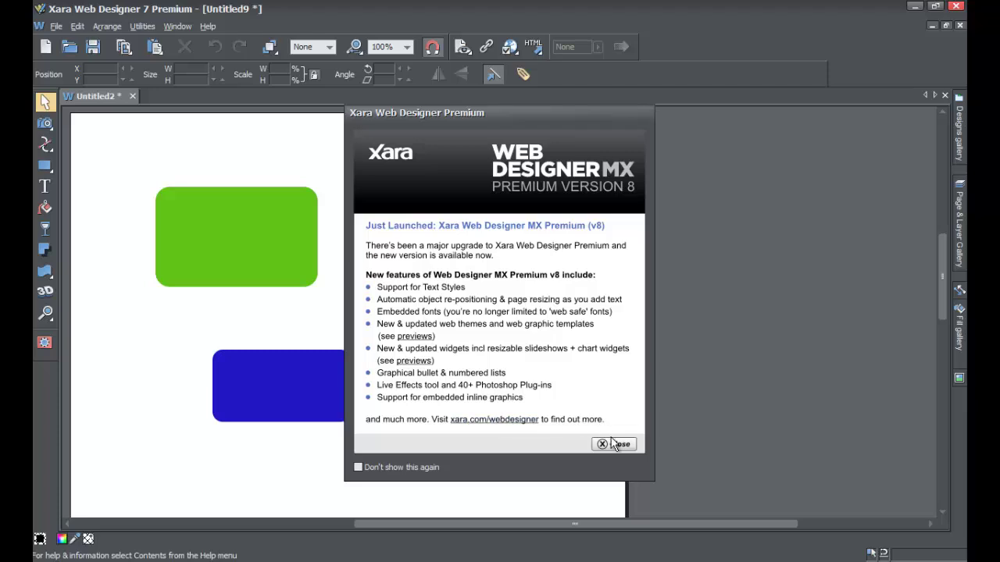
Dismiss the upgrade announcement and Tip of the Day, revealing the recovered green and blue rectangles in Untitled9.
{"action": "left_click", "coordinate": [617, 445]}
{"action": "left_click", "coordinate": [482, 400]}
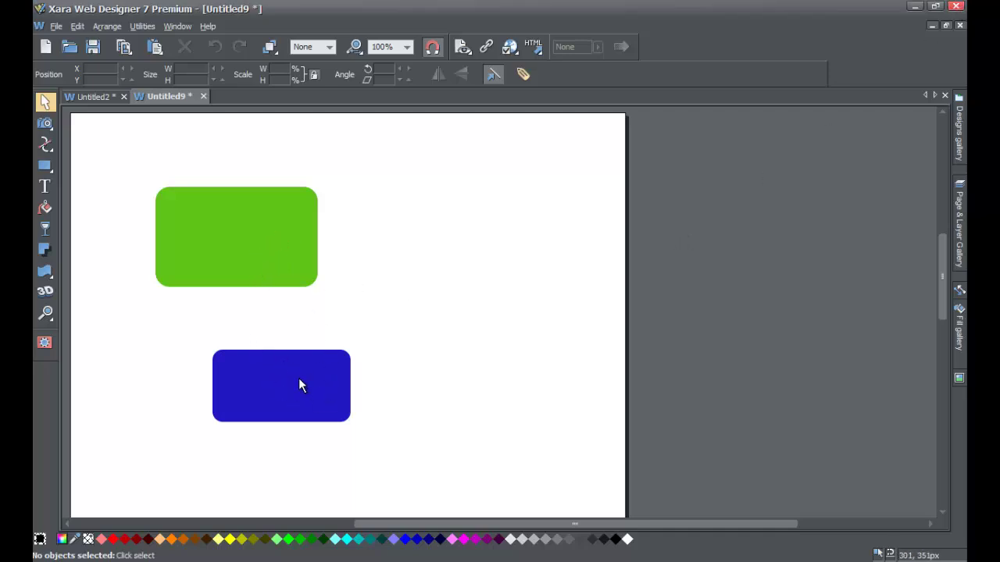
{"action": "left_click", "coordinate": [56, 29]}
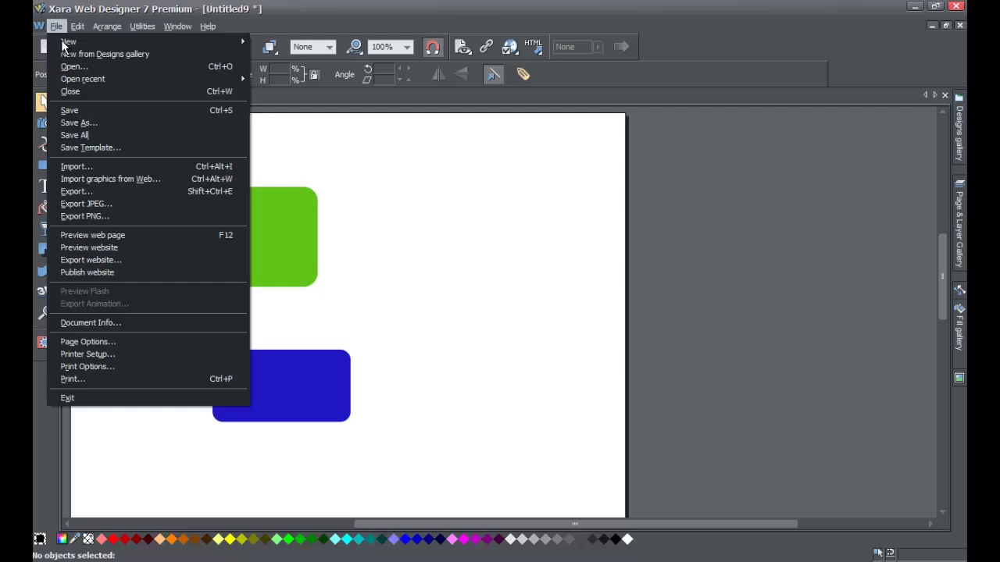
{"action": "left_click", "coordinate": [176, 347]}
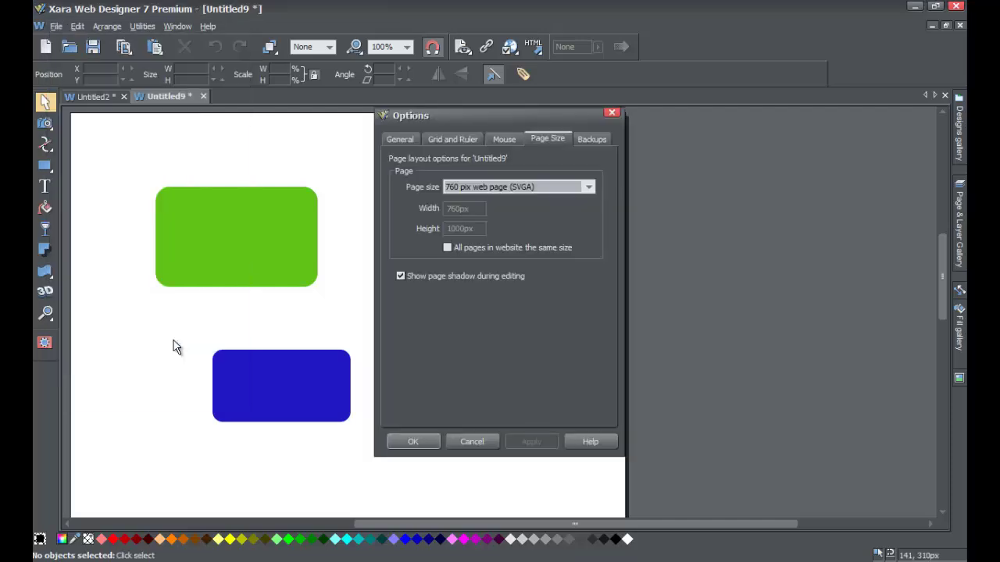
{"action": "left_click", "coordinate": [591, 139]}
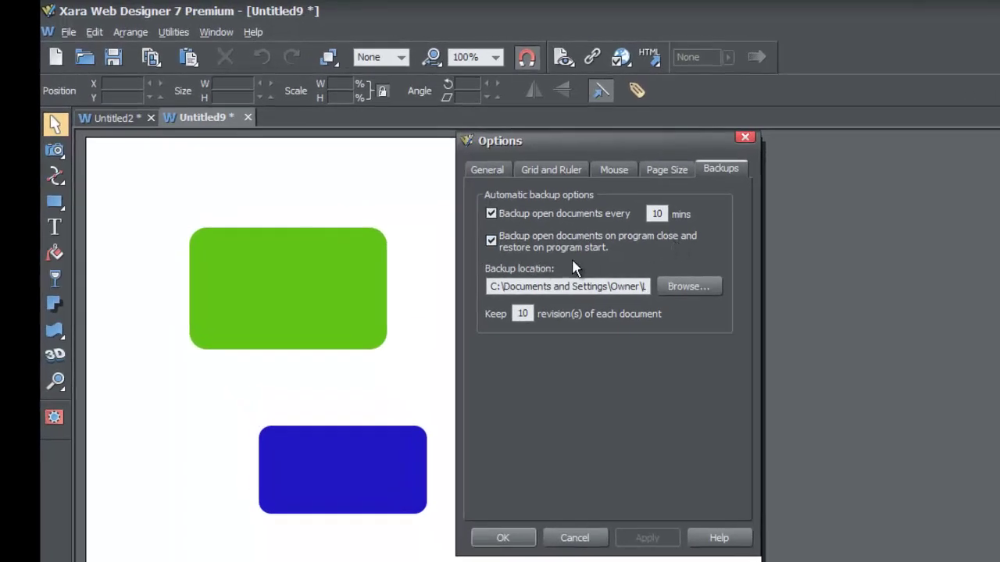
{"action": "left_click", "coordinate": [573, 537]}
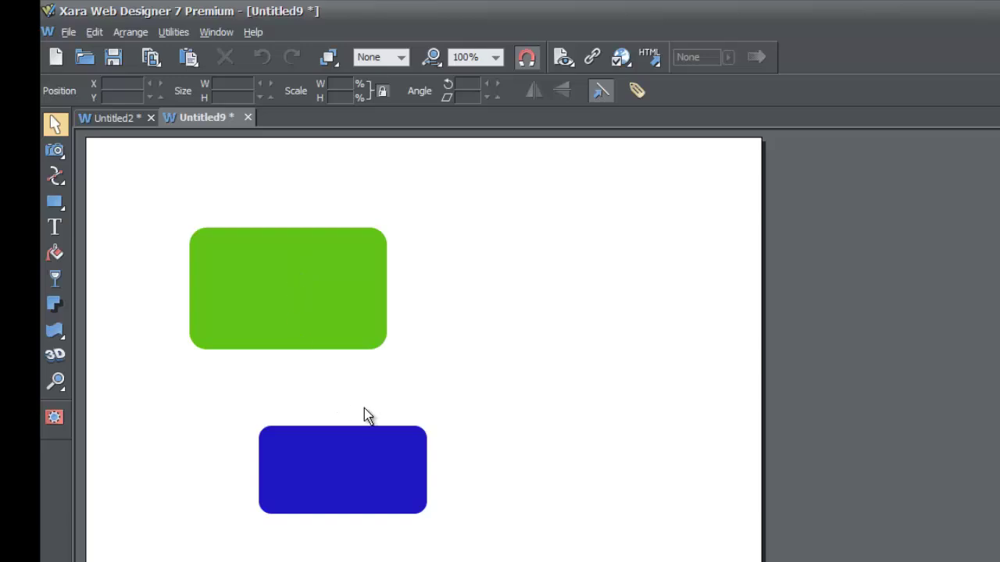